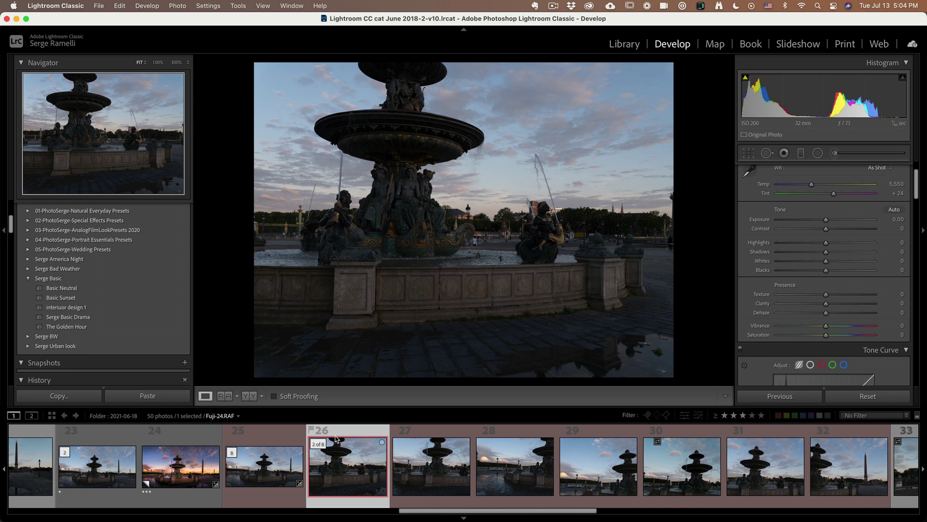
Step through the fountain photos to obelisk photo 32, then select frames 26 through 32
key("i")
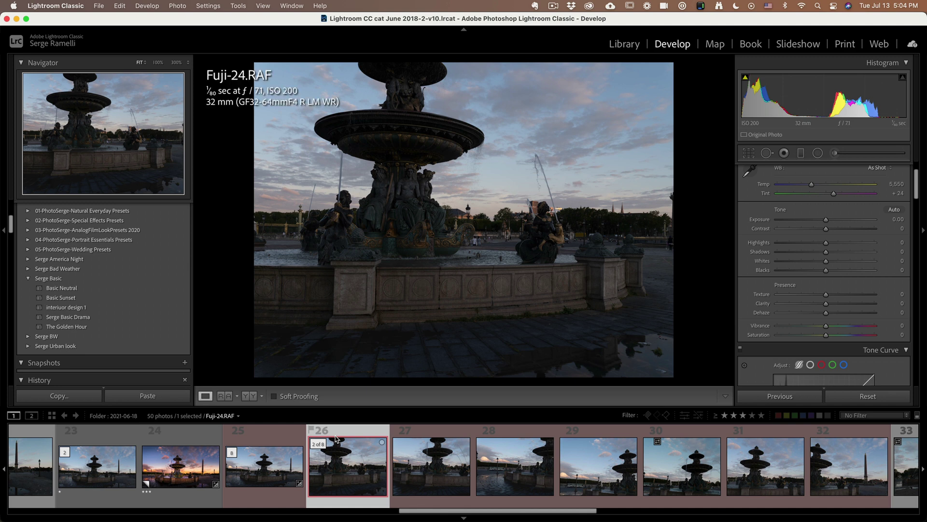
key("i")
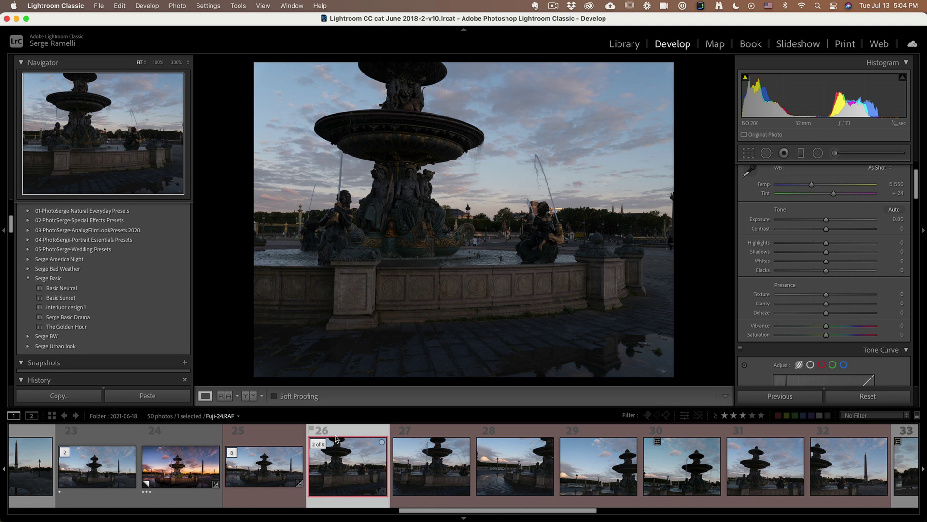
key("Right")
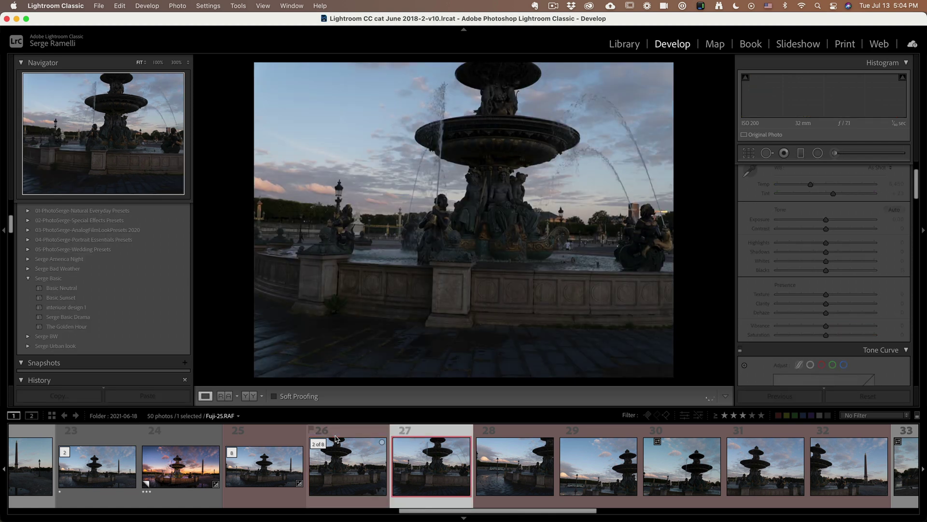
key("Right")
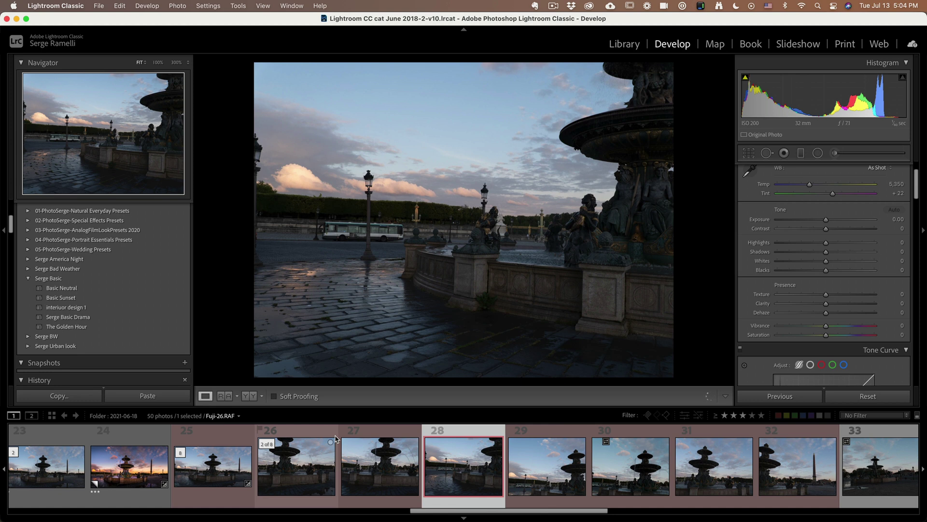
key("Right")
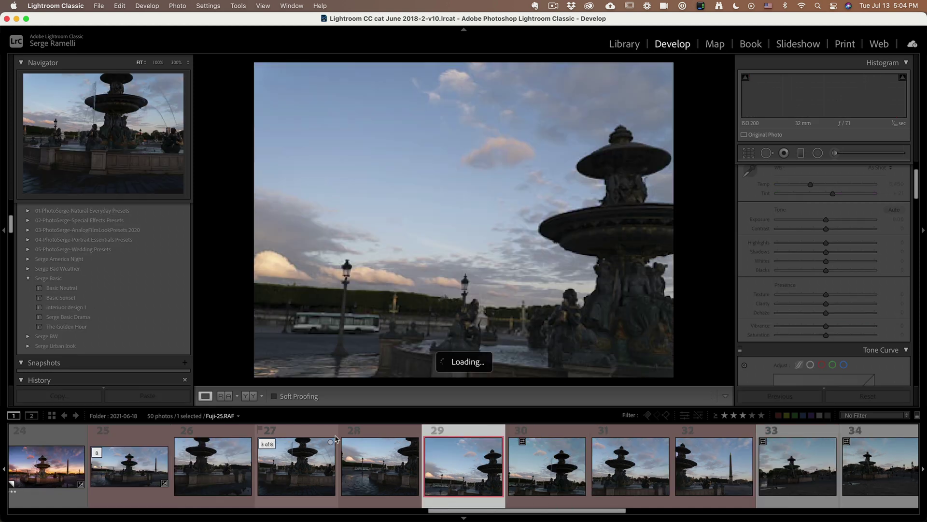
key("Right")
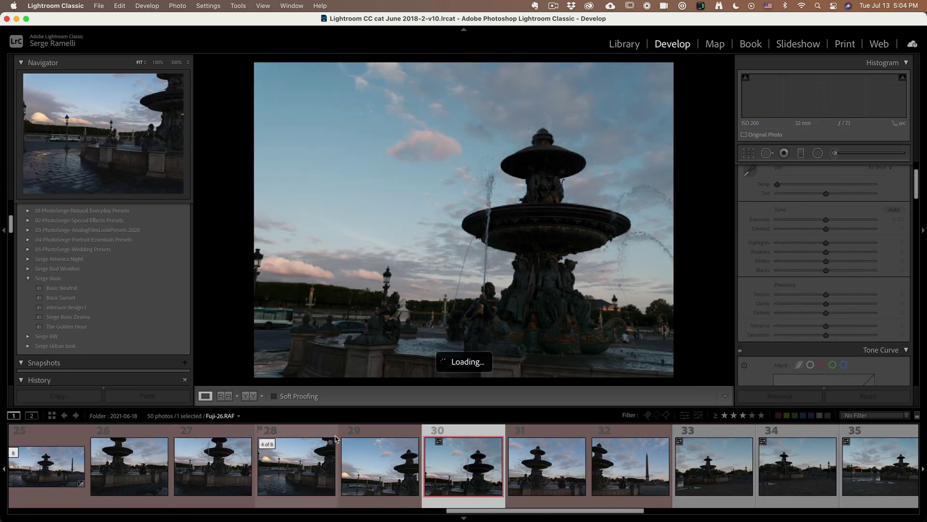
key("Right")
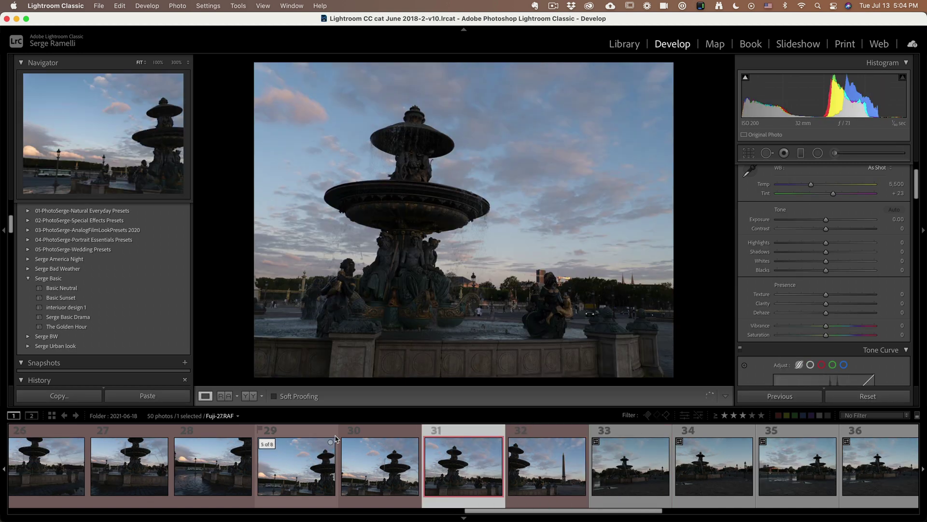
key("Right")
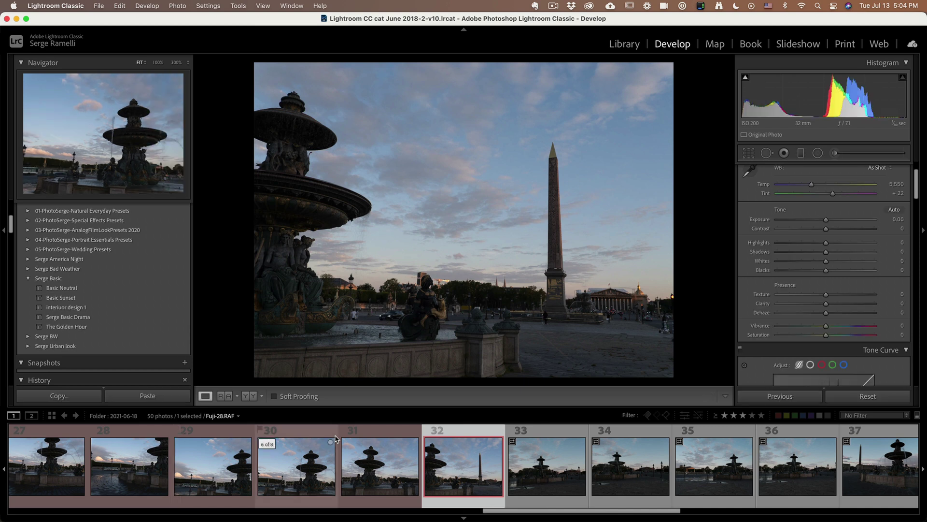
scroll(335, 439, "up", 4)
left_click(300, 481, "shift")
Start a Panorama Photo Merge of photos 26–32 and try Cylindrical, then Perspective projection
right_click(307, 462)
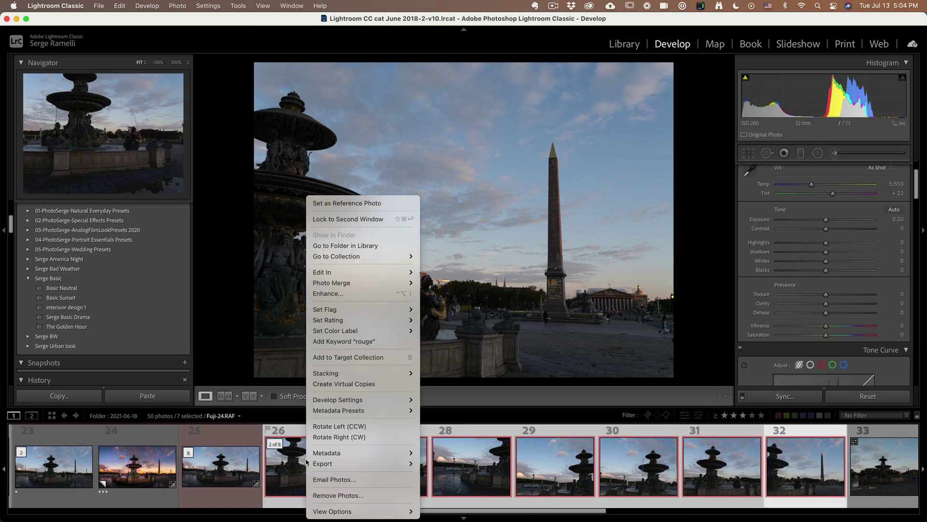
mouse_move(349, 283)
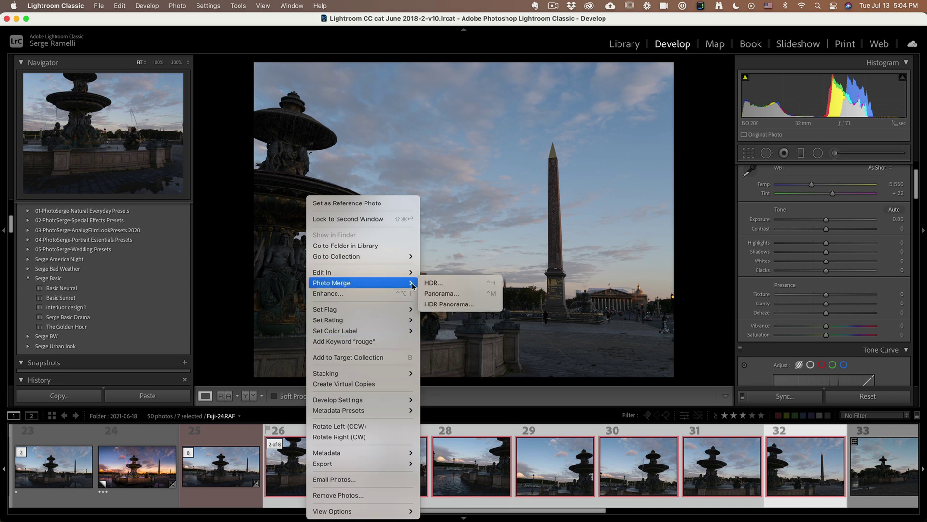
left_click(463, 293)
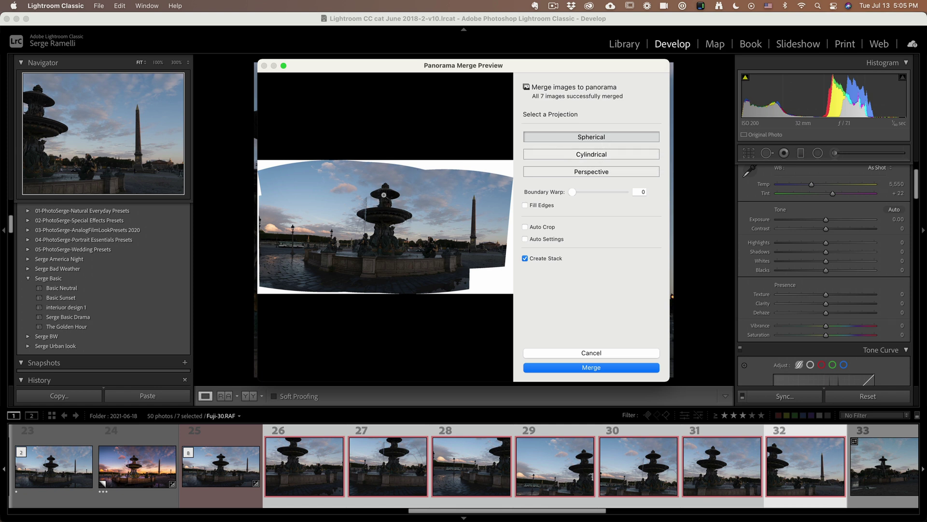
left_click(595, 154)
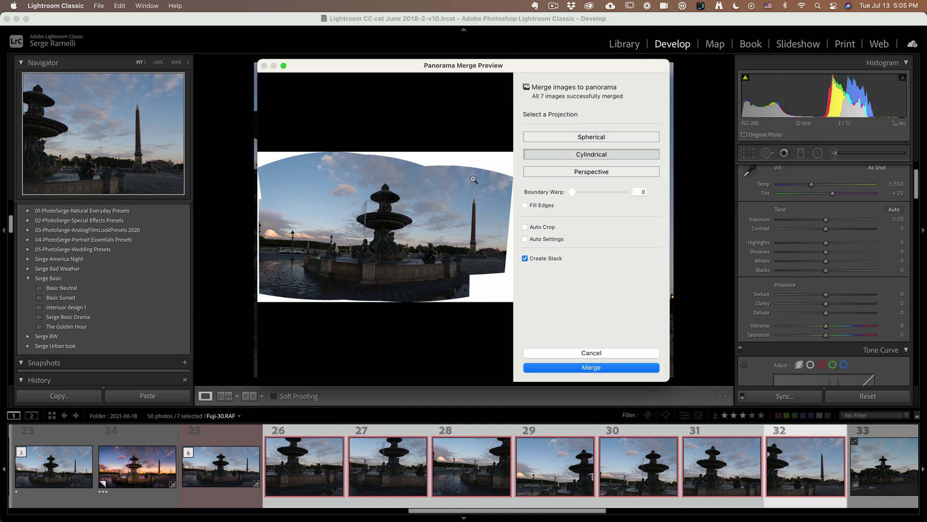
left_click(607, 173)
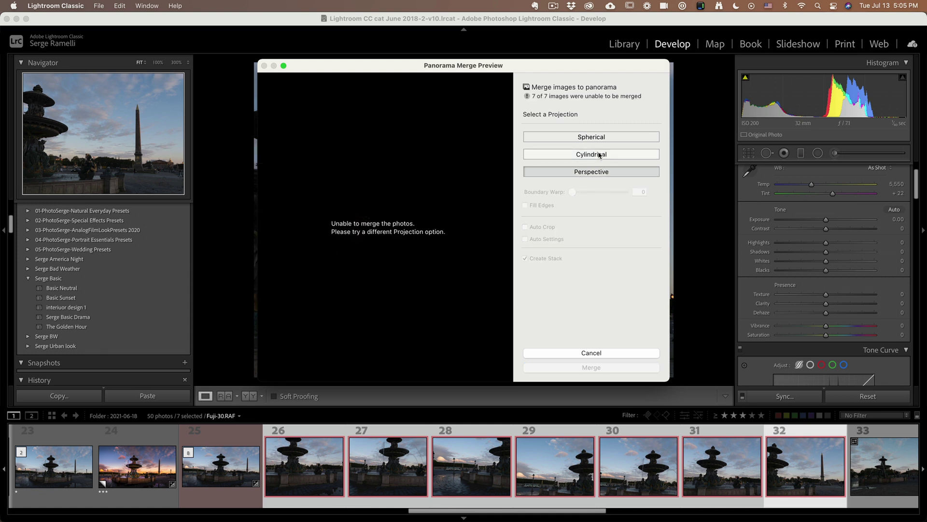
Switch the panorama preview back to Cylindrical so all 7 images merge with edges filled
left_click(599, 155)
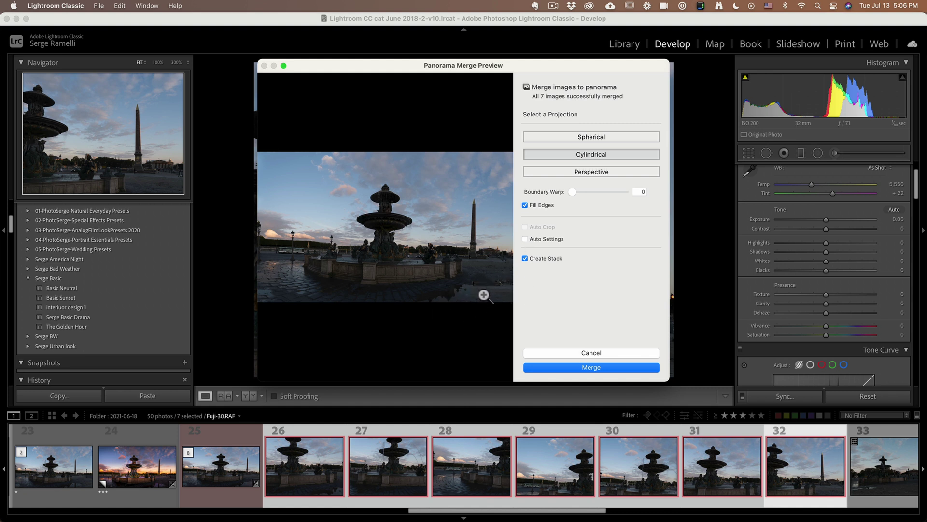
Merge the panorama and open the resulting Concorde-1.dng from the filmstrip in Develop
left_click(604, 356)
left_click_drag(590, 513, 535, 511)
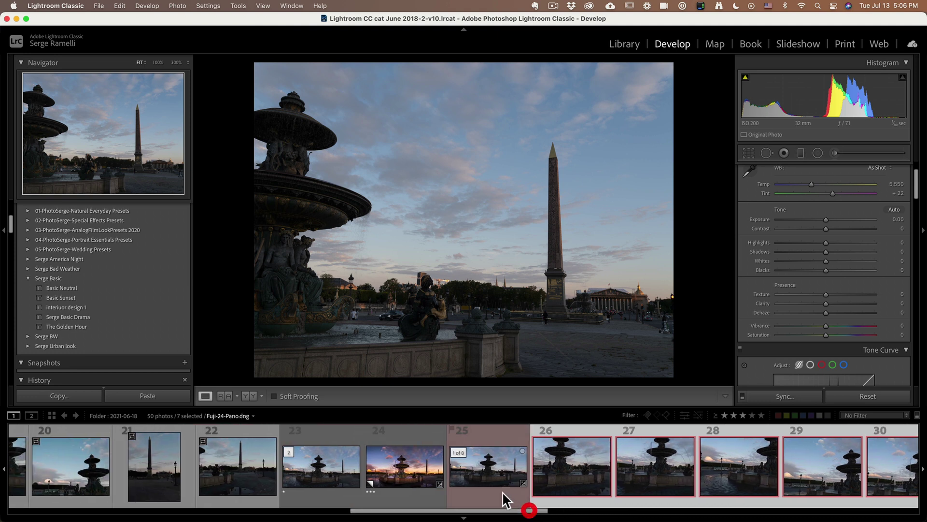
left_click(321, 467)
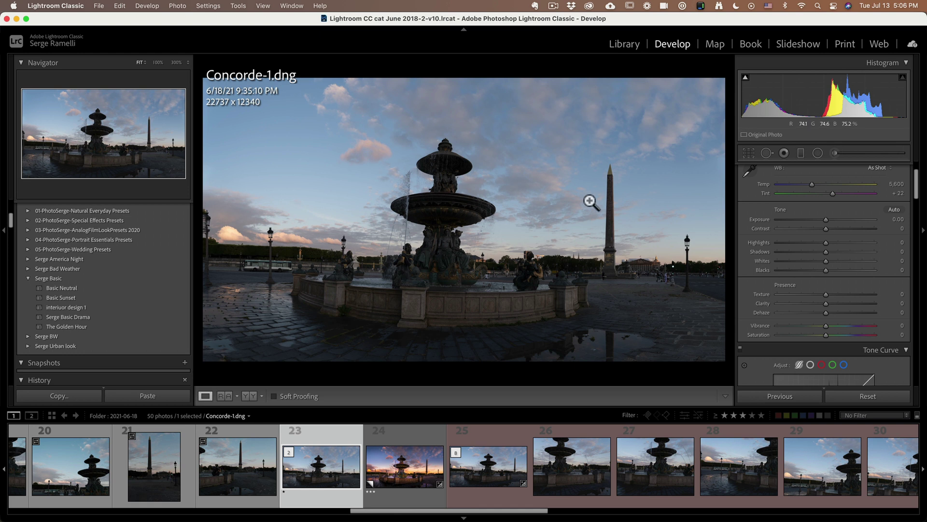
left_click_drag(449, 233, 379, 188)
left_click_drag(385, 141, 562, 174)
left_click_drag(372, 162, 433, 294)
left_click_drag(465, 165, 468, 294)
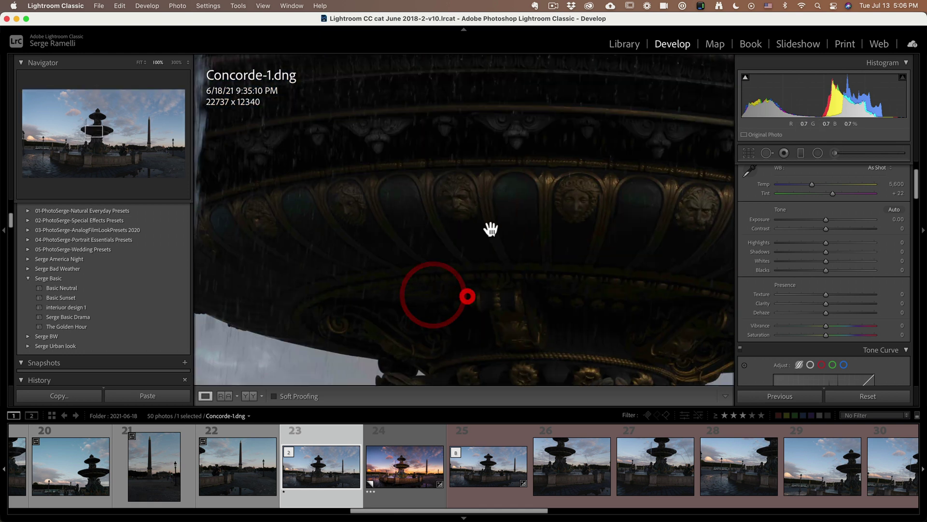
left_click_drag(497, 207, 460, 332)
left_click_drag(506, 234, 452, 346)
left_click_drag(489, 187, 478, 274)
left_click_drag(464, 222, 464, 296)
left_click(461, 293)
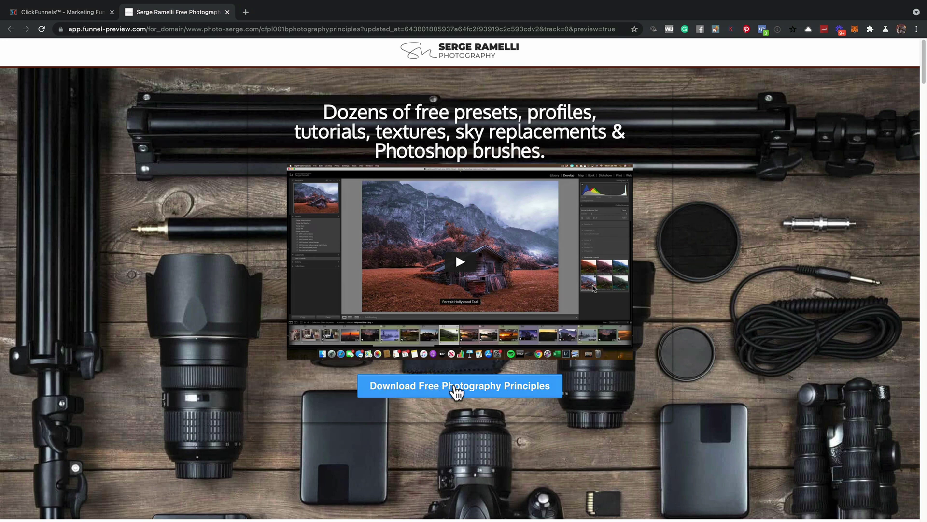
Open the Photography Principles sign-up form and autofill the first name and e-mail fields
left_click(496, 388)
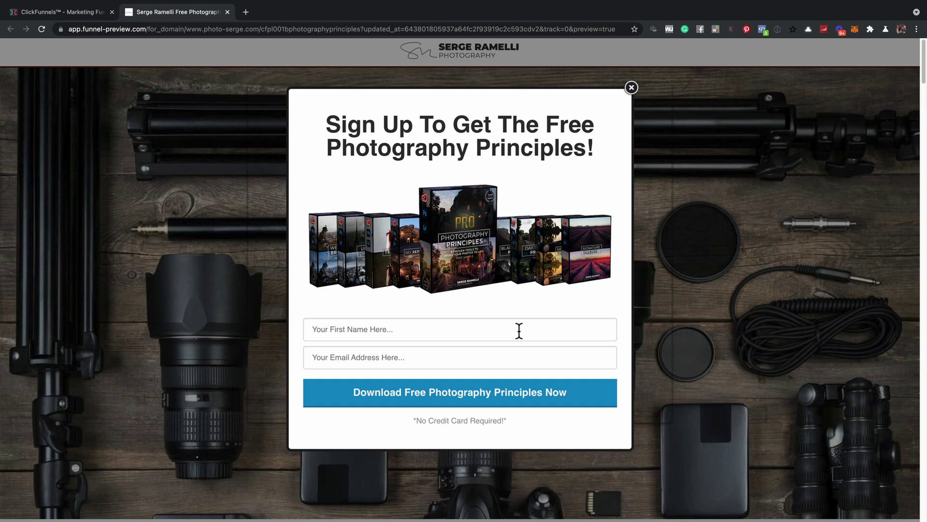
left_click(387, 329)
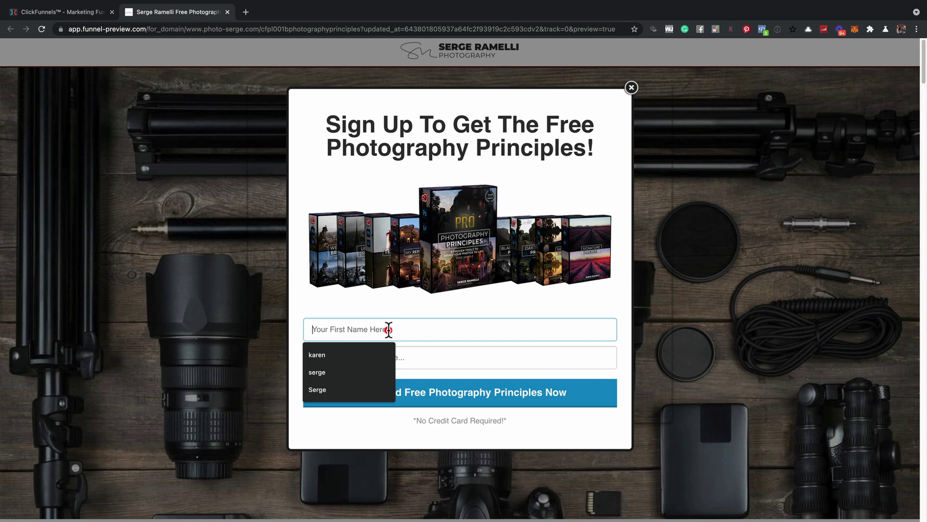
left_click(363, 363)
left_click(372, 385)
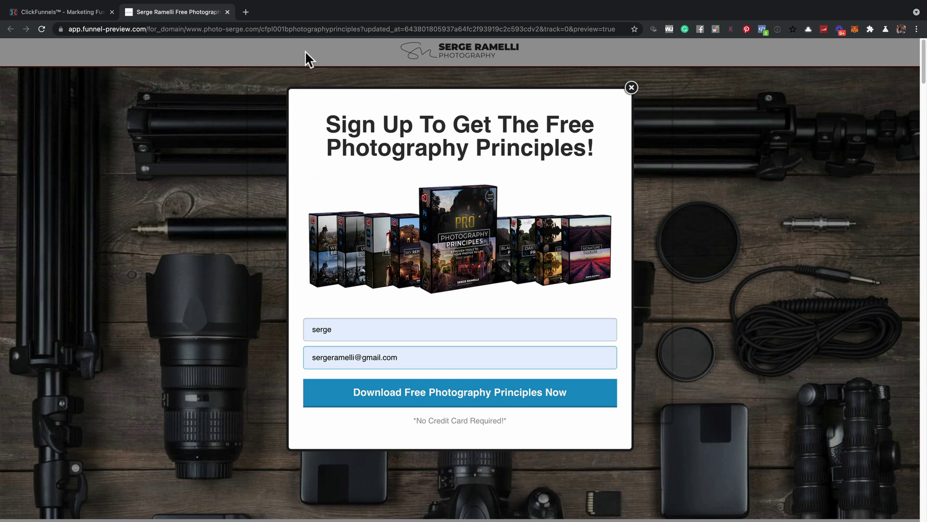
left_click(305, 27)
Load photoserge.com, view the account options, then switch back to Lightroom Classic
type("photoserge.com")
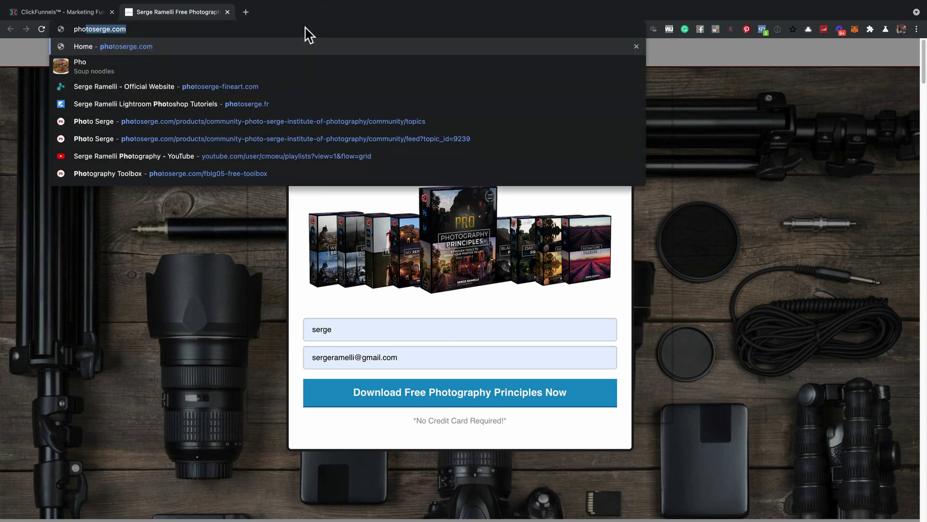
key("Return")
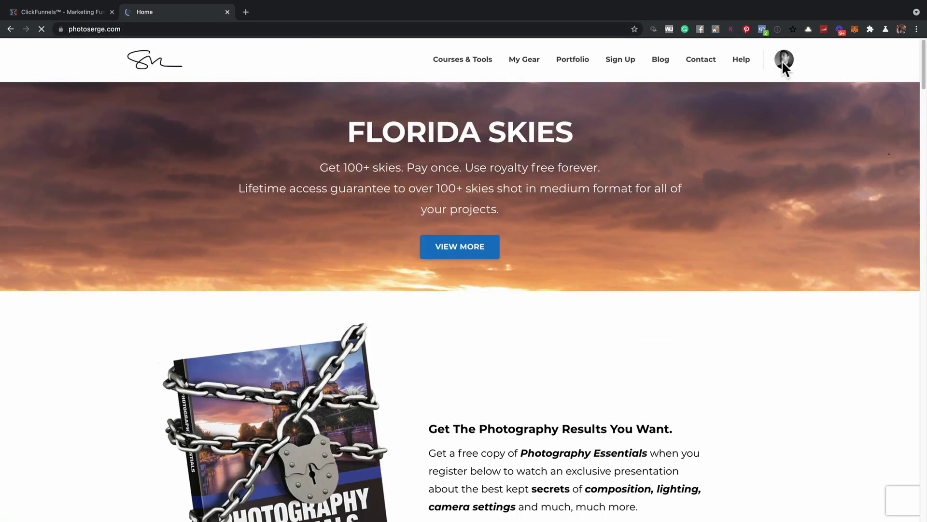
left_click(781, 60)
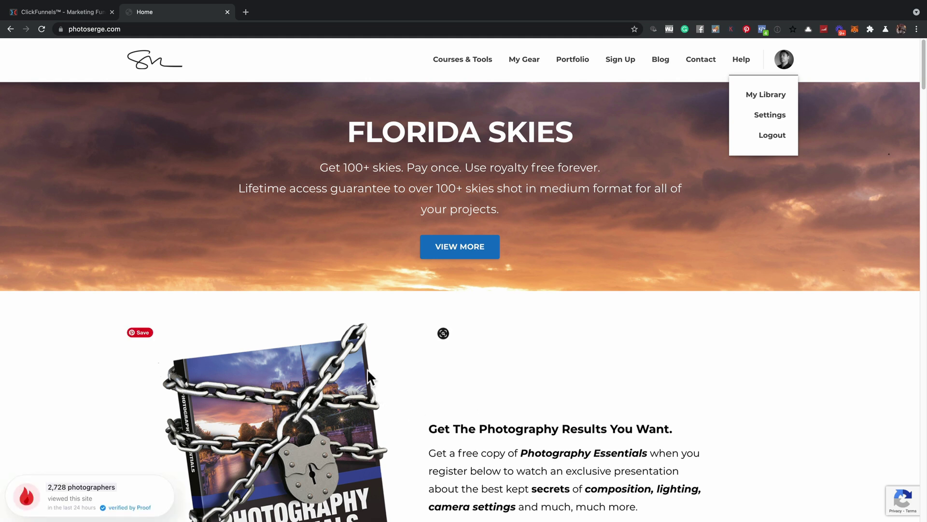
key("super+Tab")
left_click(236, 272)
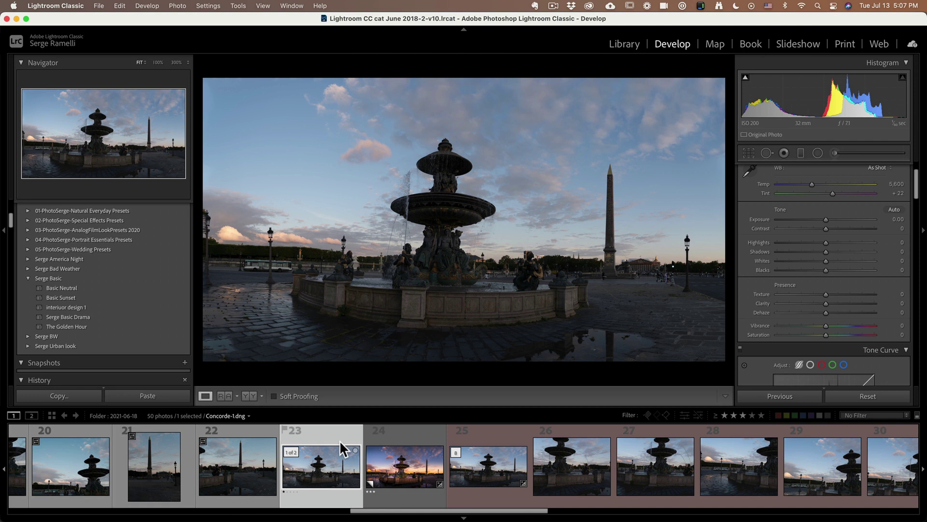
Apply the Serge Basic 'The Golden Hour' preset and set white-balance Temp to 6,856
scroll(14, 233, "down", 3)
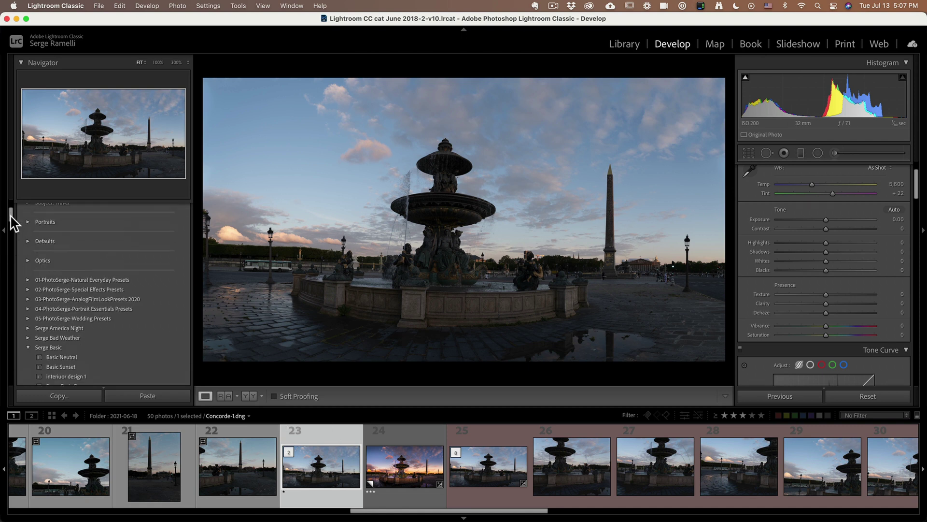
left_click(11, 226)
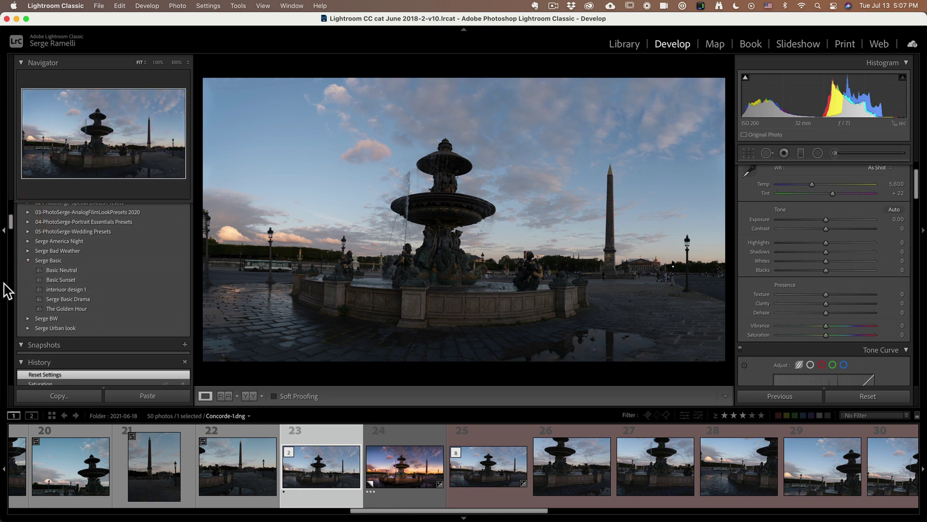
left_click(83, 308)
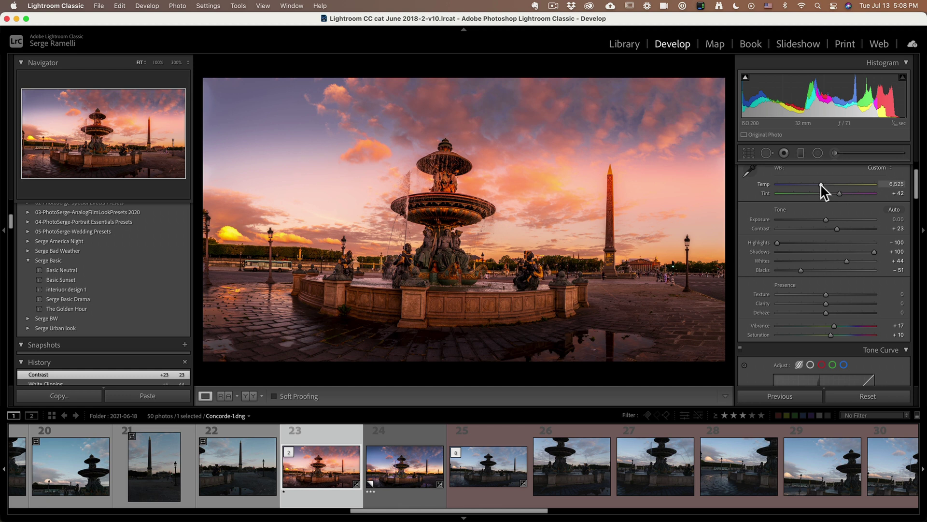
left_click_drag(821, 184, 824, 182)
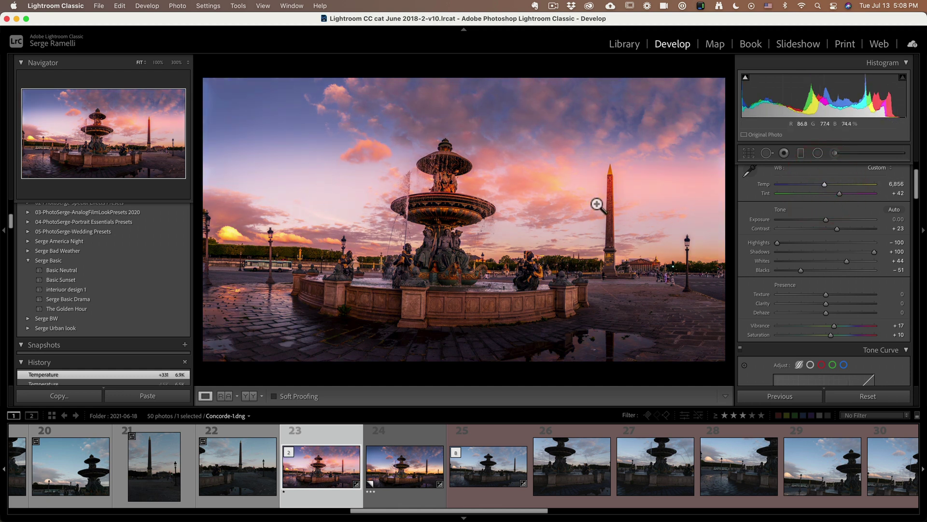
Draw a new radial filter ellipse positioned over the fountain
left_click(818, 152)
left_click(640, 182)
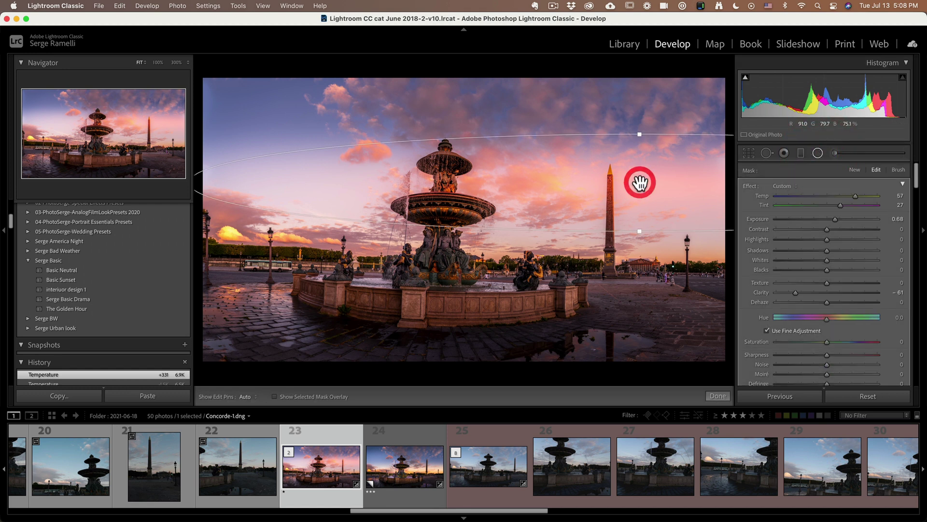
left_click_drag(639, 182, 449, 236)
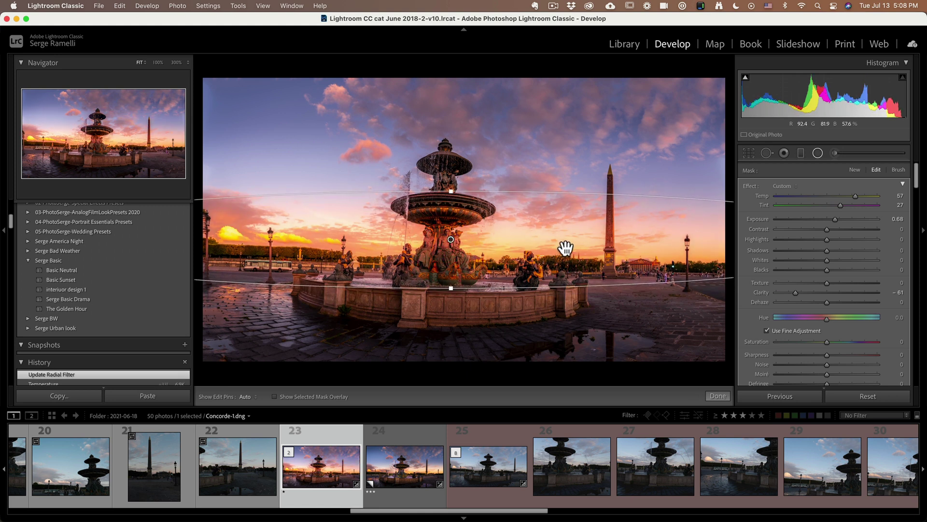
Limit the radial filter with a Luminance range mask, adjust its range, and compare it off and on
scroll(844, 278, "down", 2)
scroll(844, 276, "down", 5)
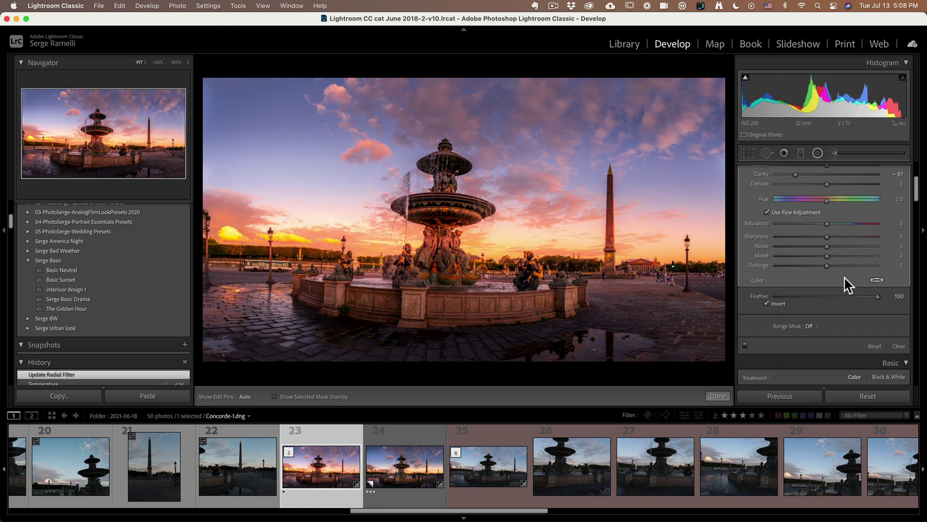
left_click(811, 308)
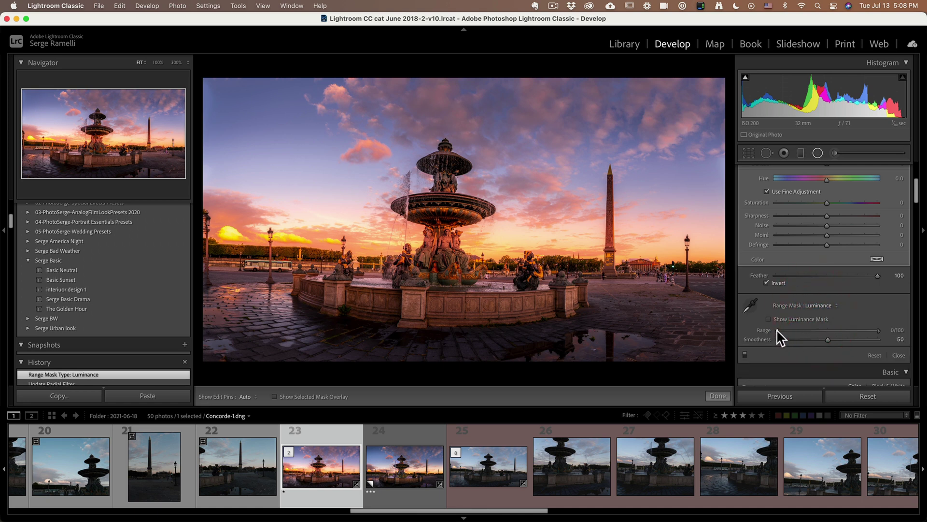
left_click_drag(777, 329, 742, 325)
left_click_drag(807, 330, 854, 328)
left_click(746, 355)
left_click(746, 355)
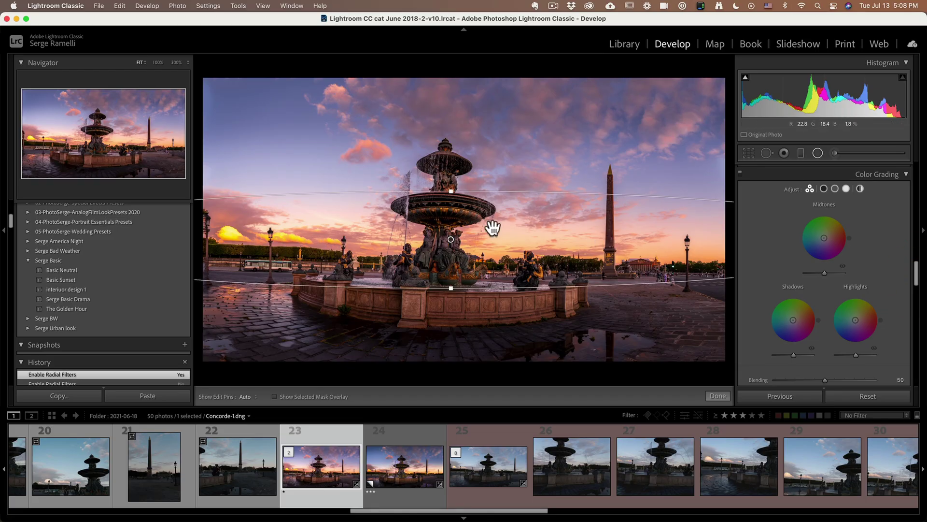
Finish the radial filter and set Transform Rotate to -2.3 and Vertical to -11
left_click(718, 397)
left_click_drag(916, 273, 913, 325)
mouse_move(797, 288)
left_mouse_down()
mouse_move(829, 285)
mouse_move(814, 285)
left_mouse_up()
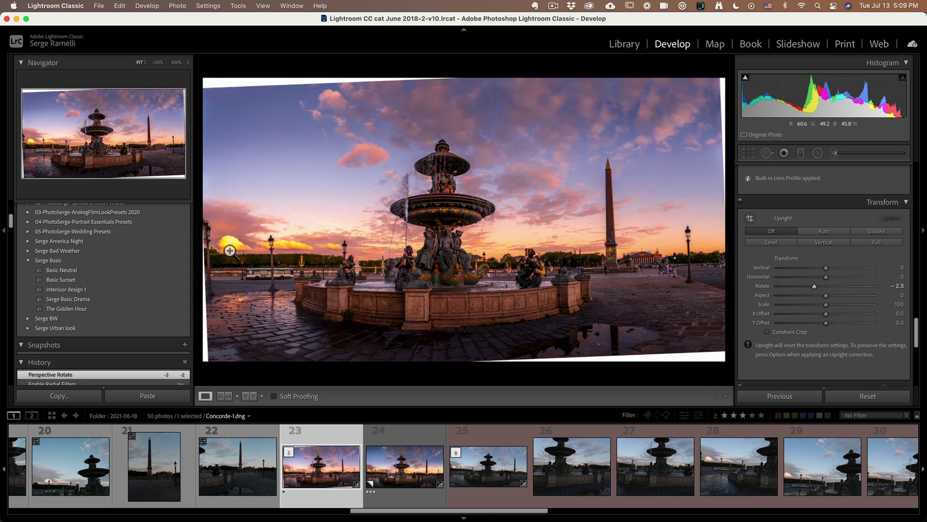
left_click_drag(824, 268, 820, 271)
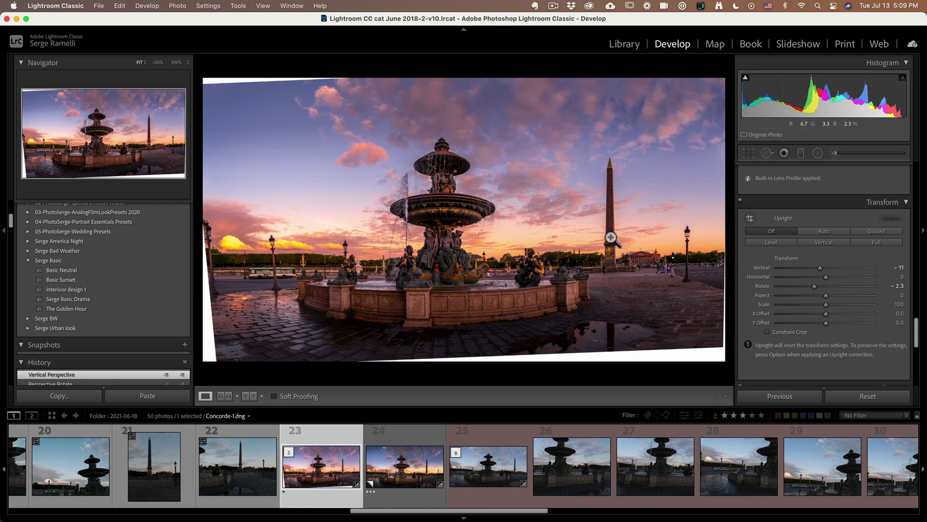
Crop the top, bottom, right and left edges inward to remove skewed borders, then compare Before/After
left_click(750, 155)
left_click_drag(463, 83, 458, 105)
left_click_drag(461, 334, 462, 327)
left_click_drag(731, 215, 715, 221)
left_click_drag(213, 222, 225, 224)
key("r")
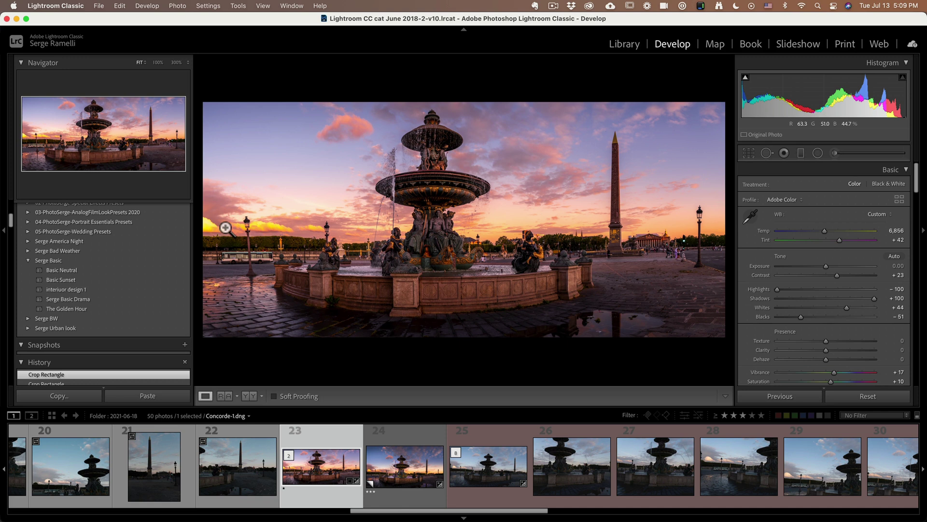
key("backslash")
key("backslash")
Set Contrast to +36 and darken the sky with a -0.86 exposure graduated filter
left_click_drag(837, 275, 846, 275)
left_click(843, 275)
left_click(802, 153)
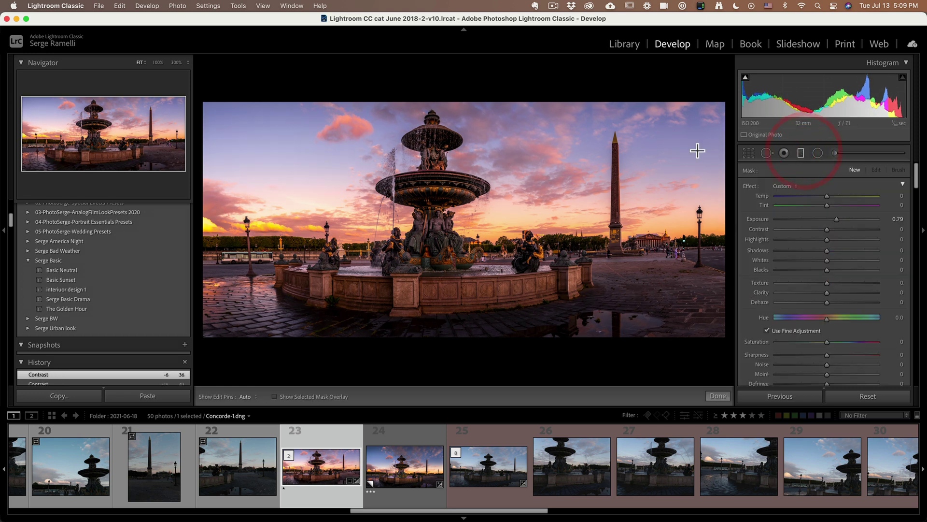
left_click_drag(484, 103, 492, 185)
left_click_drag(822, 219, 816, 217)
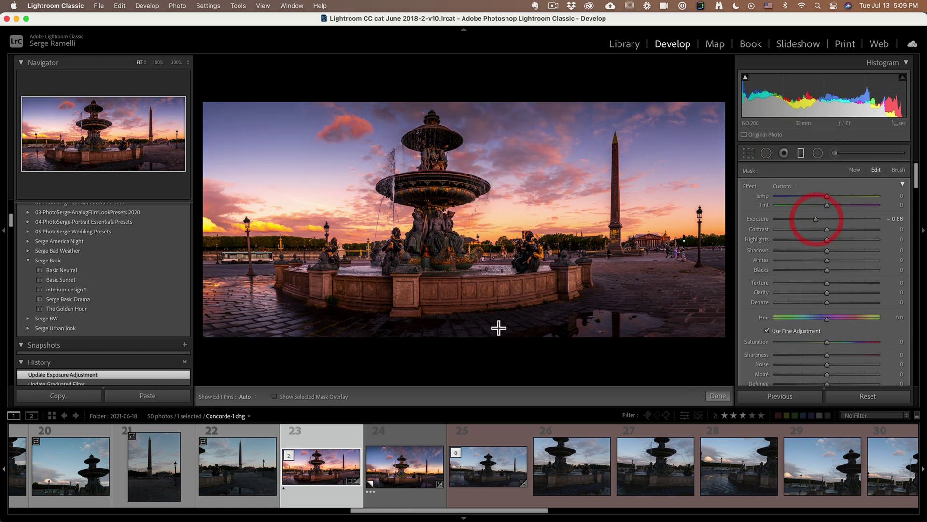
left_click(717, 397)
left_click(835, 153)
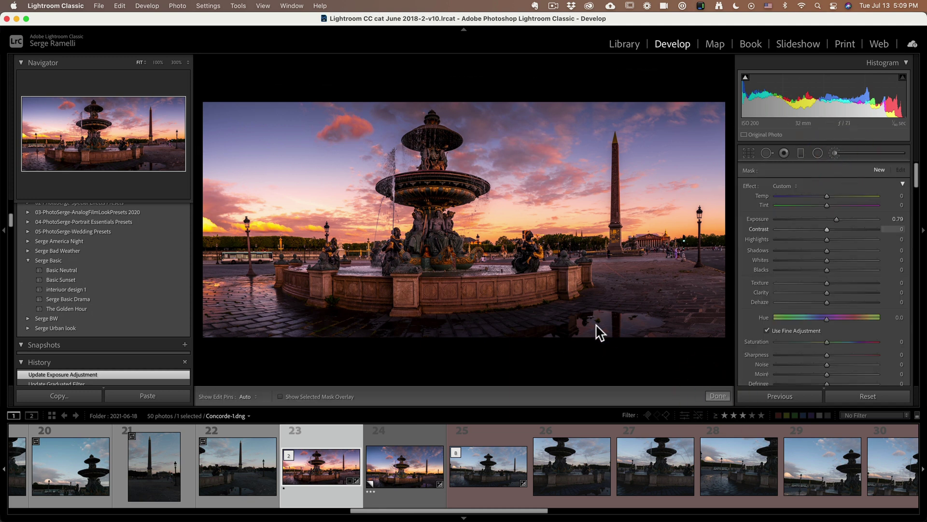
Brighten the lower-left foreground with +0.79 exposure adjustment brush strokes
key("h")
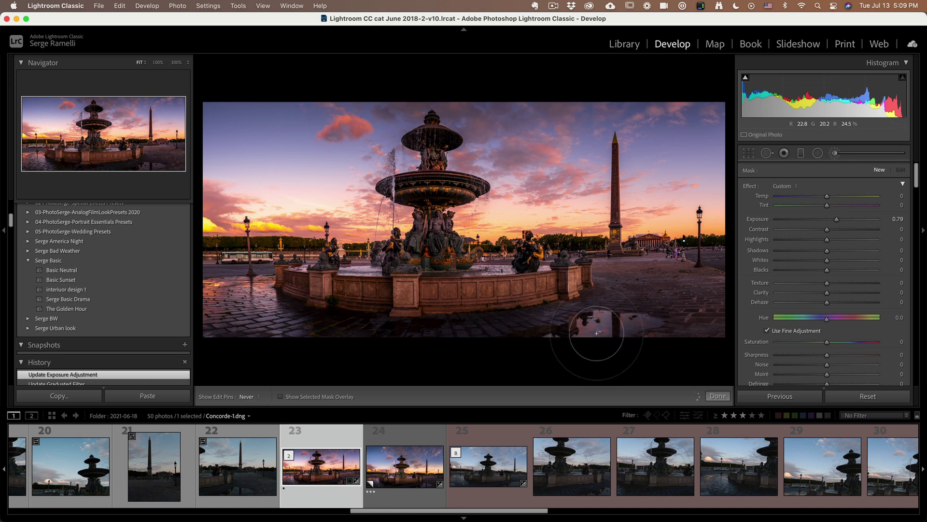
mouse_move(591, 338)
left_mouse_down()
mouse_move(283, 315)
mouse_move(260, 318)
mouse_move(262, 326)
mouse_move(259, 312)
mouse_move(289, 321)
mouse_move(441, 324)
left_mouse_up()
left_click(717, 396)
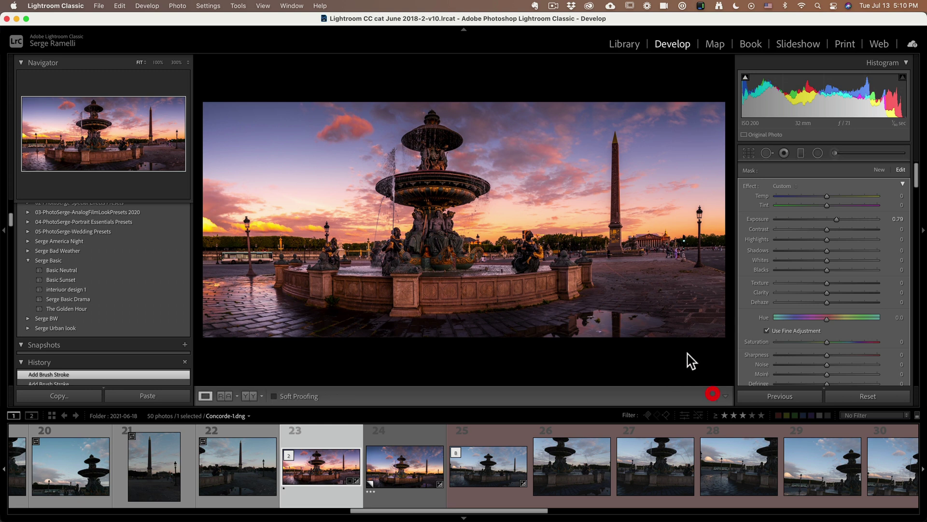
Inspect the obelisk and fountain statues at 100% zoom, then return to the full-photo view
left_click(621, 237)
left_click_drag(621, 227, 590, 245)
left_click_drag(558, 169, 582, 155)
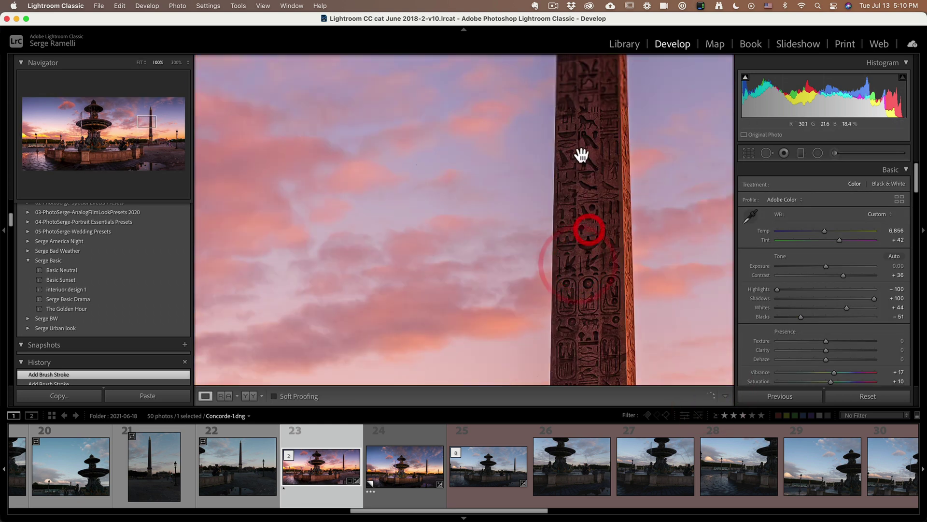
left_click(584, 195)
left_click(433, 215)
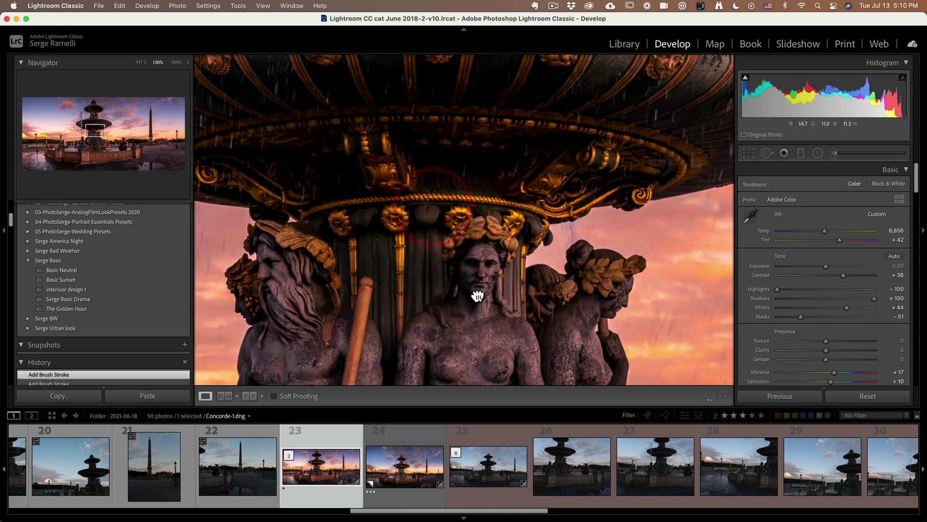
left_click_drag(459, 263, 399, 176)
left_click(480, 248)
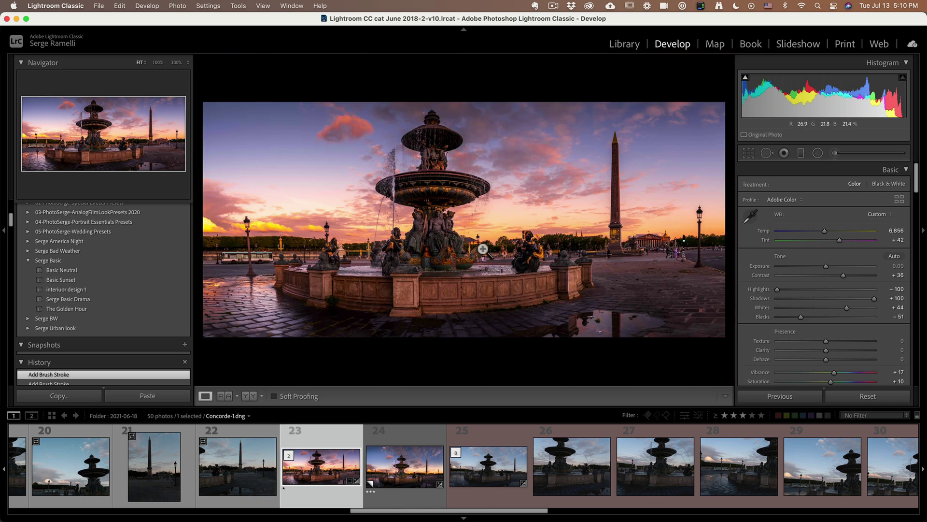
Turn off the info overlay and hide all panels so only the panorama shows
key("i")
key("i")
key("i")
key("i")
key("shift+Tab")
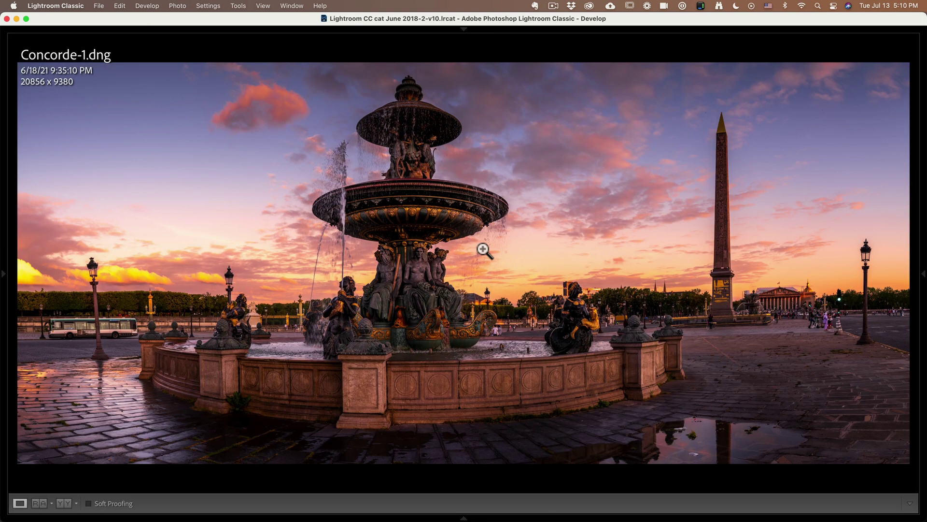
key("i")
key("i")
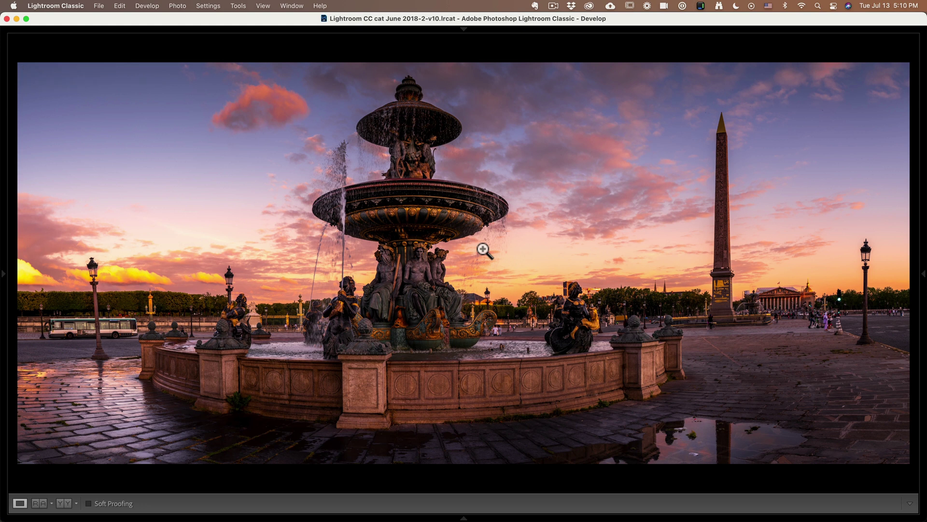